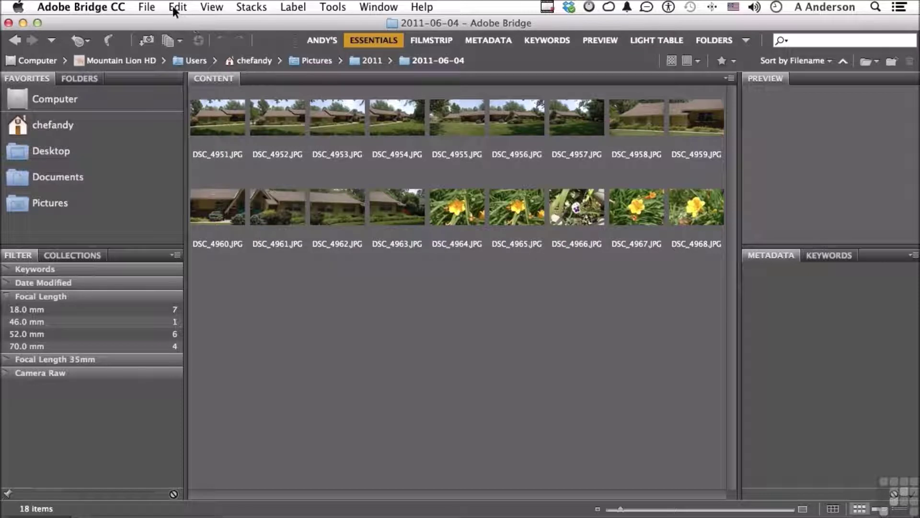
- Open the application preferences and show the General settings
{"action": "left_click", "coordinate": [105, 9]}
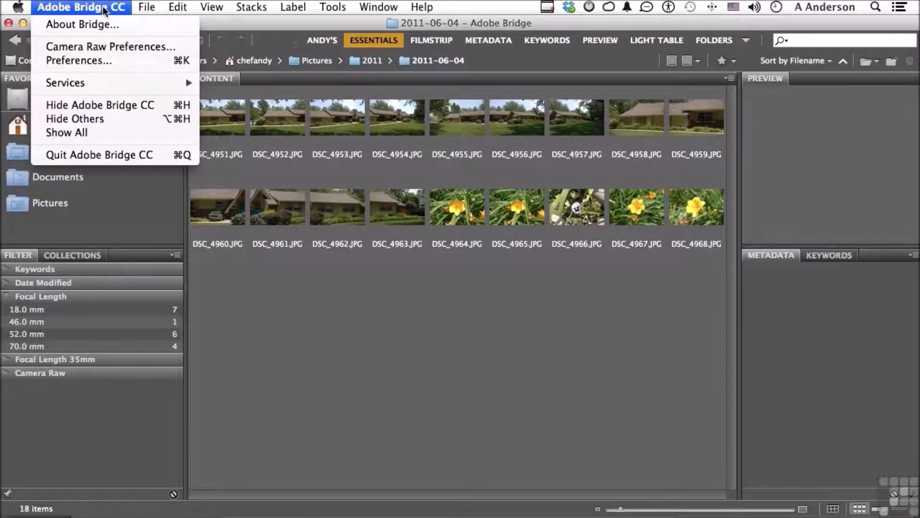
{"action": "left_click", "coordinate": [91, 61]}
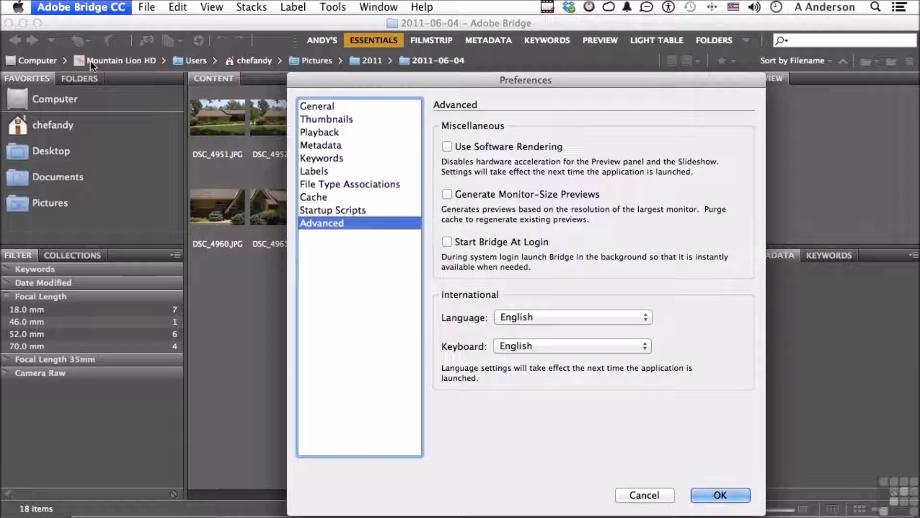
{"action": "left_click", "coordinate": [341, 106]}
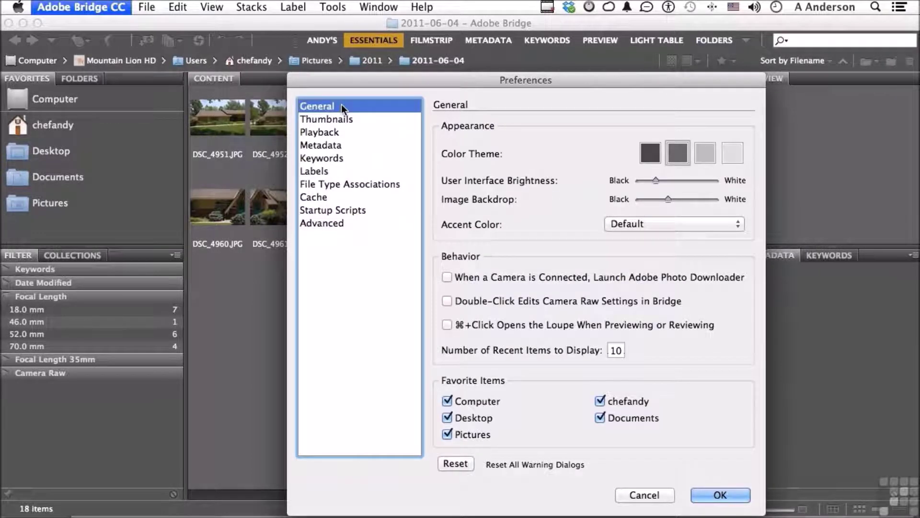
- Try the lighter and darker color themes and the brightness and backdrop sliders, ending on the second-darkest gray theme
{"action": "left_click", "coordinate": [702, 152]}
{"action": "left_click", "coordinate": [737, 153]}
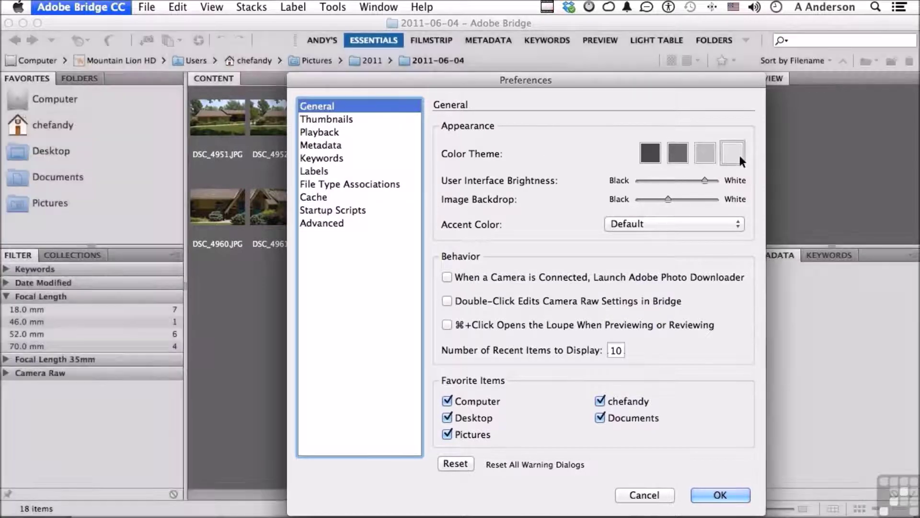
{"action": "left_click", "coordinate": [676, 154]}
{"action": "left_click", "coordinate": [650, 154]}
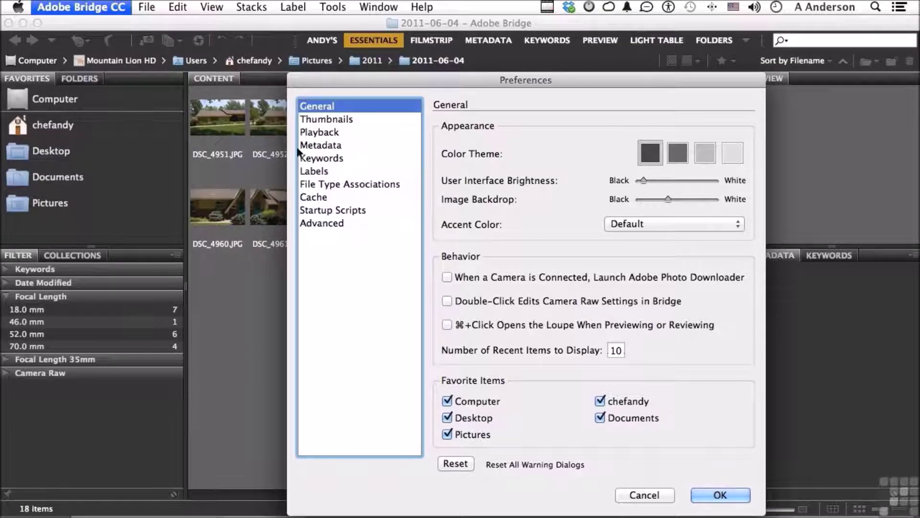
{"action": "left_click", "coordinate": [731, 159]}
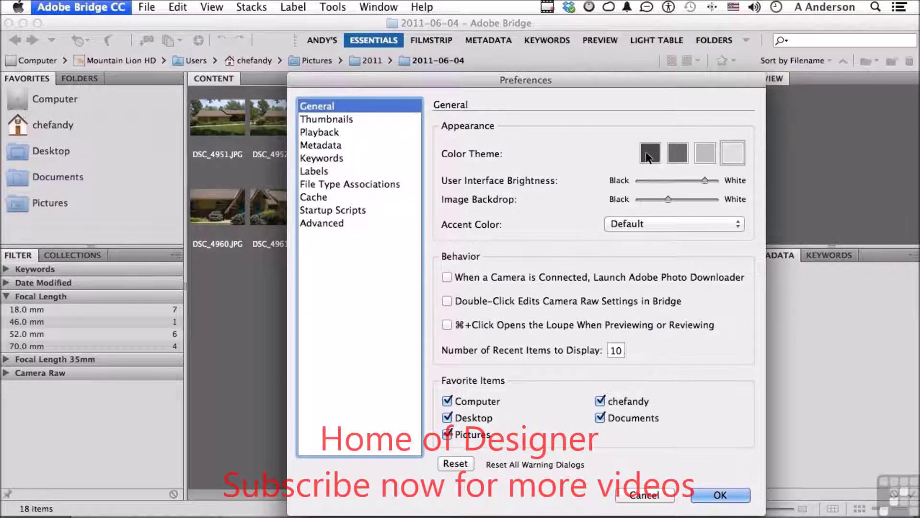
{"action": "left_click_drag", "start_coordinate": [706, 178], "coordinate": [680, 199]}
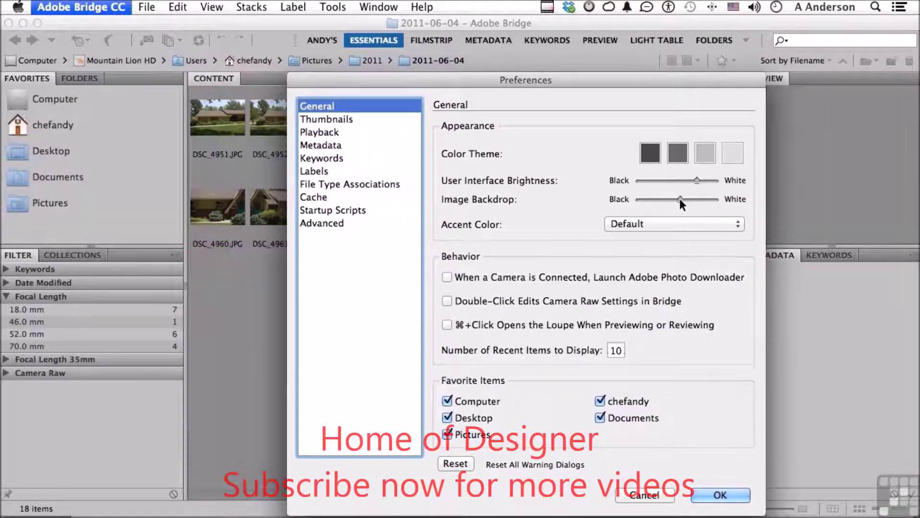
{"action": "left_click", "coordinate": [673, 150]}
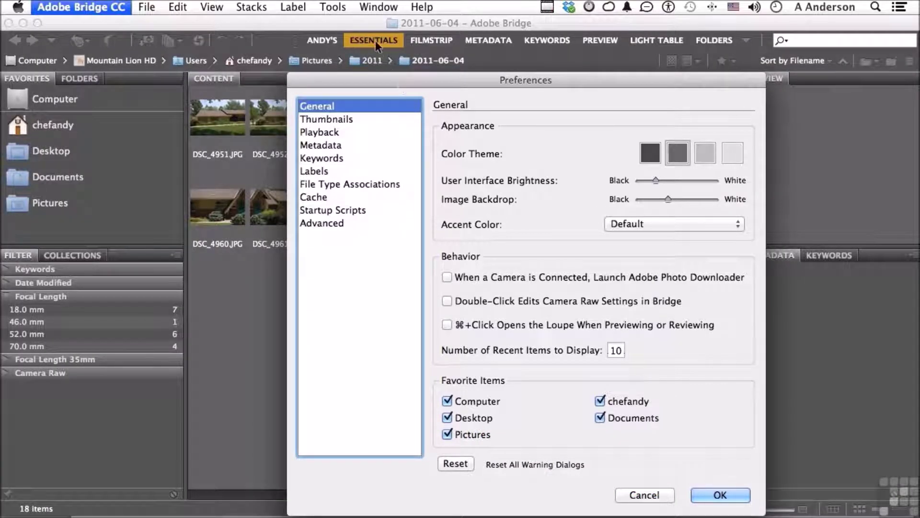
- Try the Crystal accent color for the interface and set the accent color back to Default
{"action": "left_click", "coordinate": [616, 223]}
{"action": "left_click", "coordinate": [623, 250]}
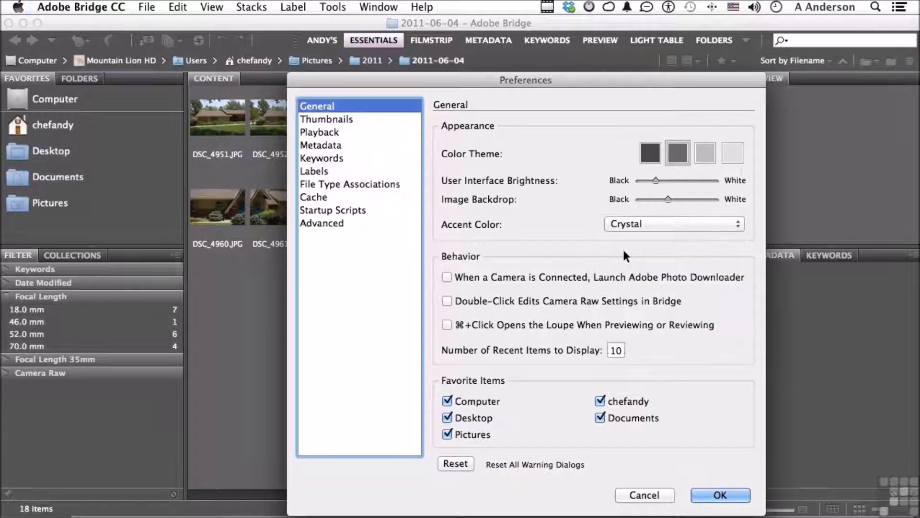
{"action": "left_click", "coordinate": [624, 224]}
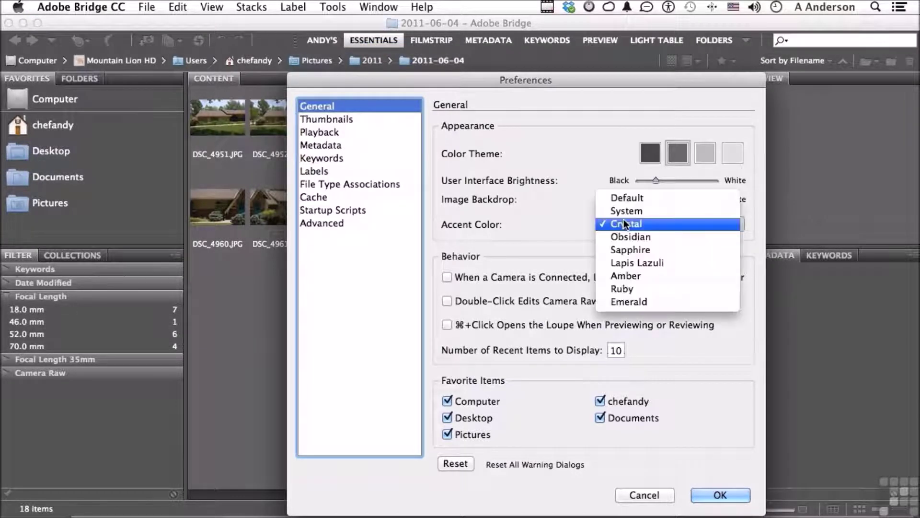
{"action": "left_click", "coordinate": [626, 199]}
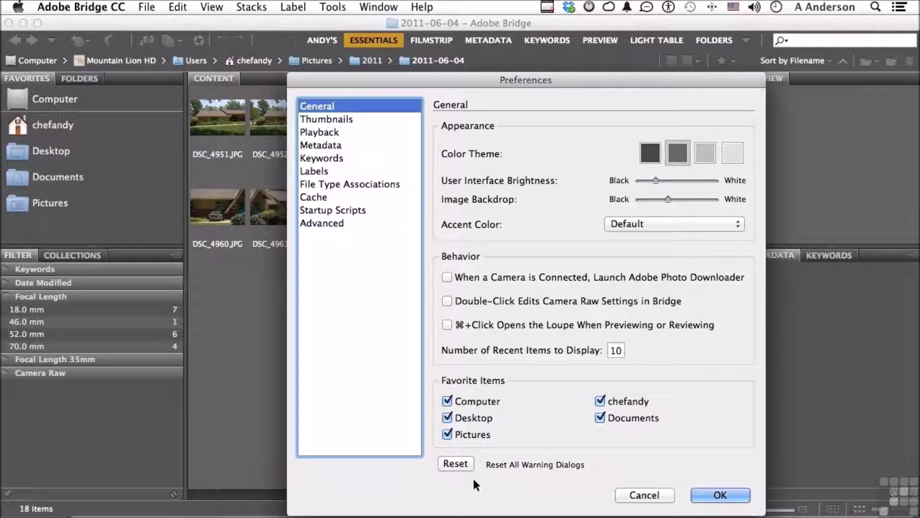
- In the Thumbnails preferences, switch the Date Created and Dimensions lines on and off again, with the dialog moved clear of the thumbnails
{"action": "left_click", "coordinate": [346, 120]}
{"action": "left_click_drag", "start_coordinate": [346, 76], "coordinate": [465, 54]}
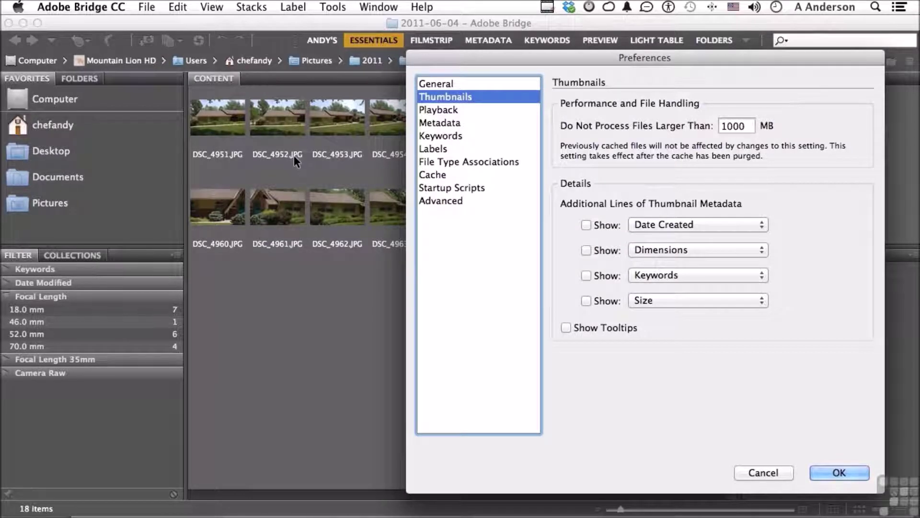
{"action": "left_click", "coordinate": [586, 225]}
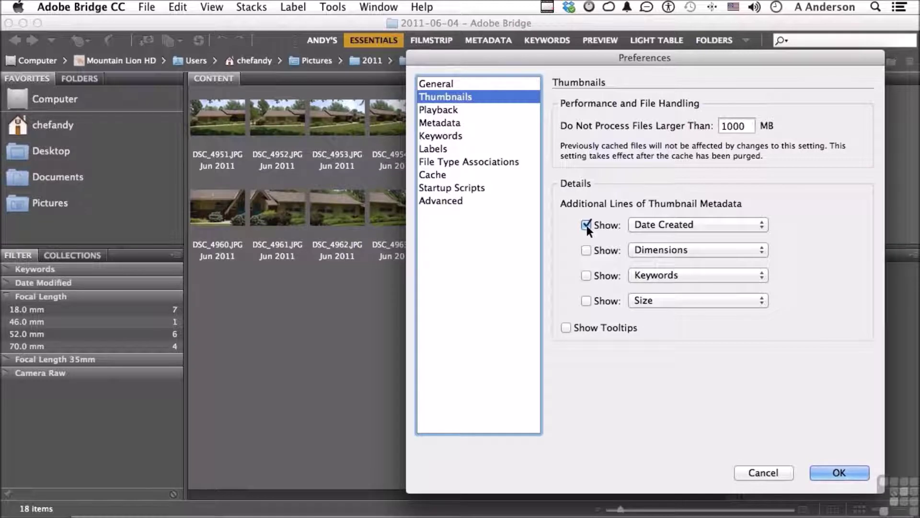
{"action": "left_click", "coordinate": [586, 225]}
{"action": "left_click", "coordinate": [587, 250]}
{"action": "left_click", "coordinate": [587, 249]}
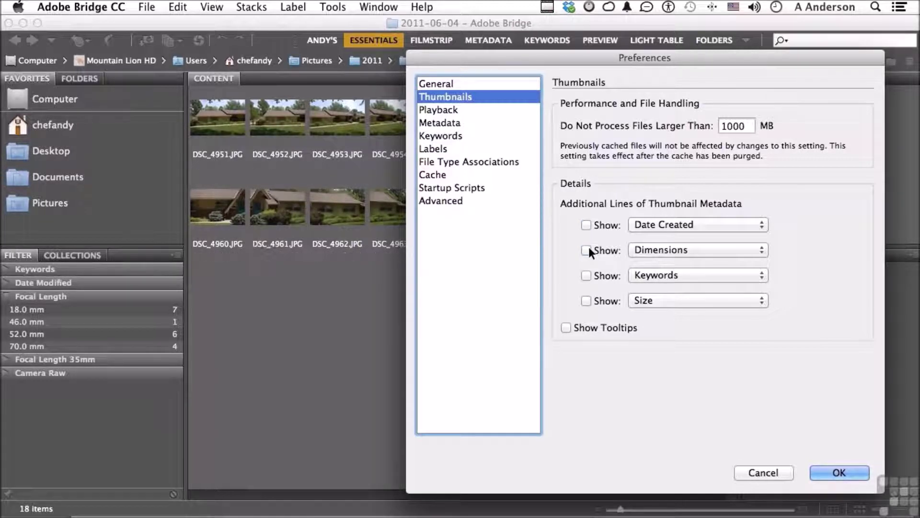
- Switch the Keywords and Size thumbnail lines on and off again, and check the fields available for the second line without changing it
{"action": "left_click", "coordinate": [587, 274]}
{"action": "left_click", "coordinate": [586, 274]}
{"action": "left_click", "coordinate": [585, 298]}
{"action": "left_click", "coordinate": [586, 298]}
{"action": "left_click", "coordinate": [670, 249]}
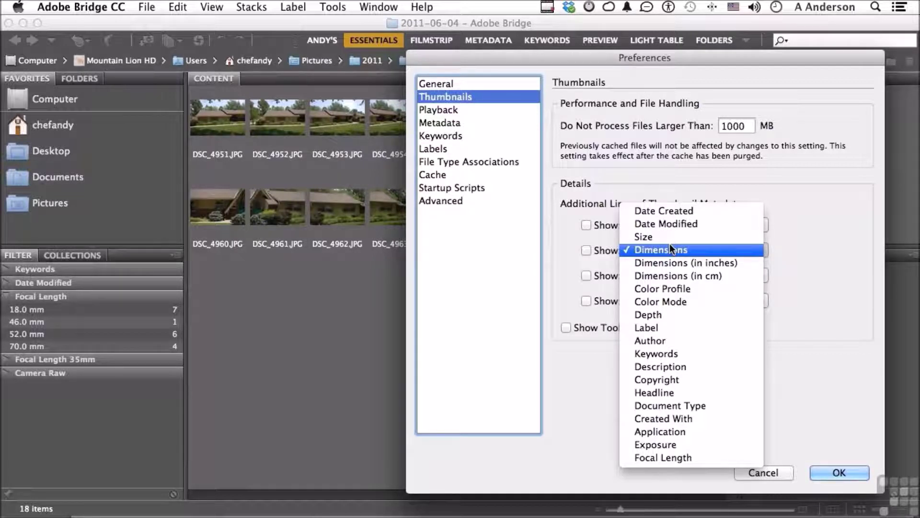
{"action": "left_click", "coordinate": [554, 248]}
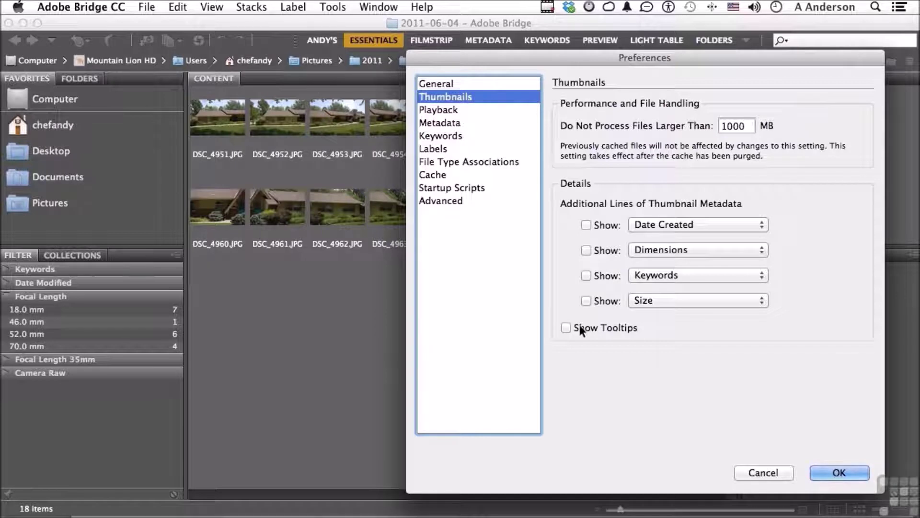
- Examine the Metadata preferences to see which file, GPS, video and other fields can be displayed
{"action": "left_click", "coordinate": [453, 121]}
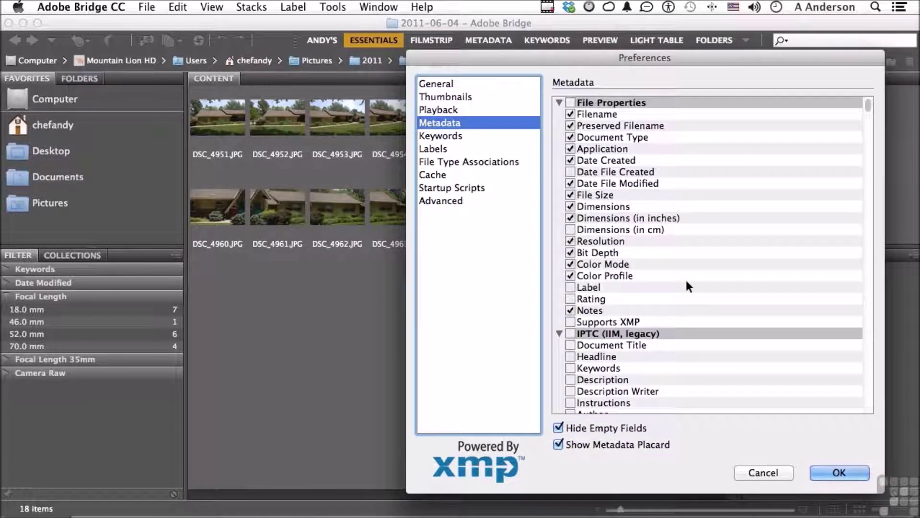
{"action": "scroll", "coordinate": [689, 286], "scroll_direction": "down", "scroll_amount": 10}
{"action": "scroll", "coordinate": [687, 286], "scroll_direction": "down", "scroll_amount": 10}
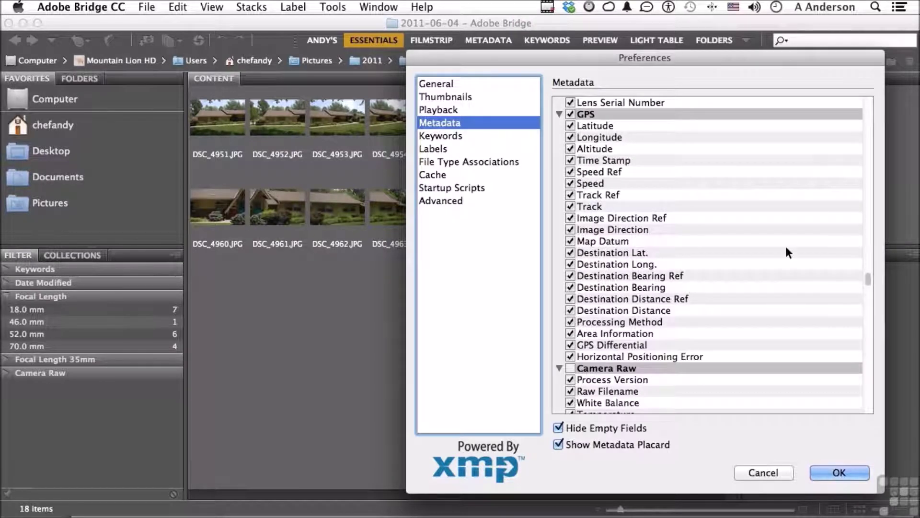
{"action": "scroll", "coordinate": [787, 249], "scroll_direction": "down", "scroll_amount": 10}
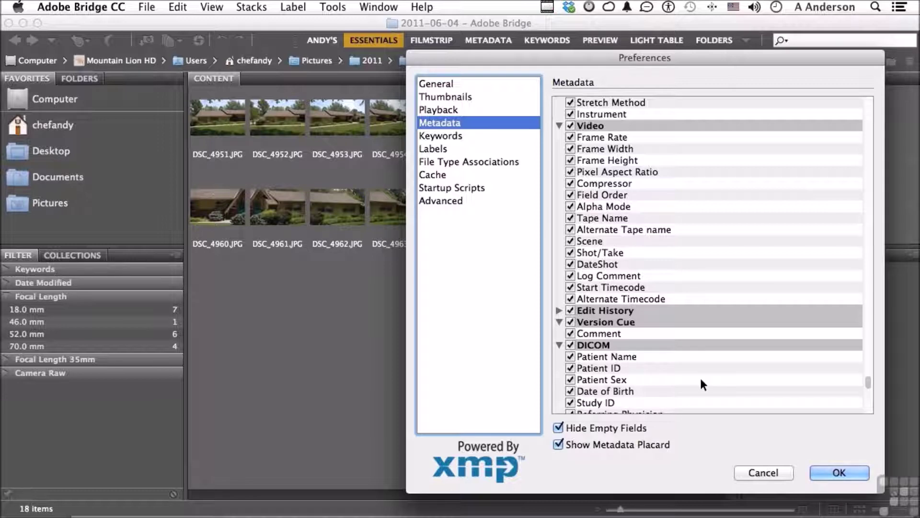
{"action": "scroll", "coordinate": [700, 383], "scroll_direction": "up", "scroll_amount": 15}
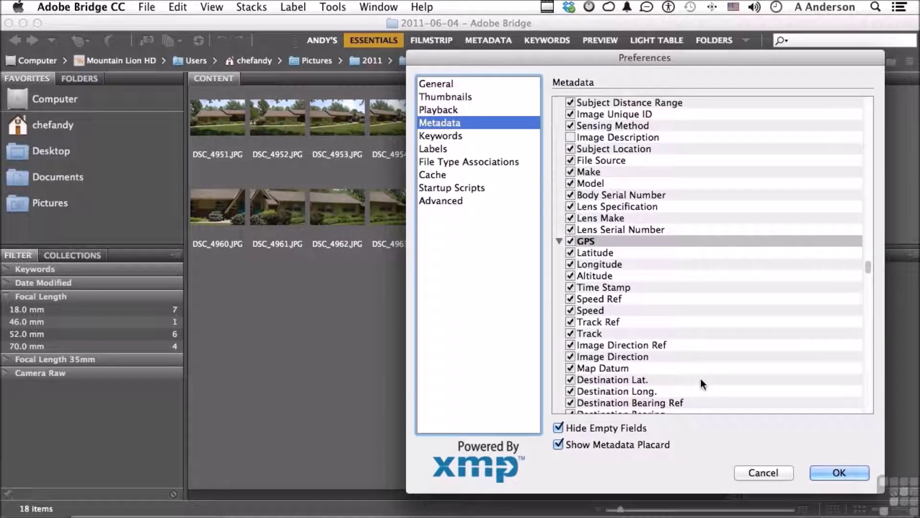
- Review the label names in the Labels preferences and the applications assigned in the File Type Associations list
{"action": "left_click", "coordinate": [434, 149]}
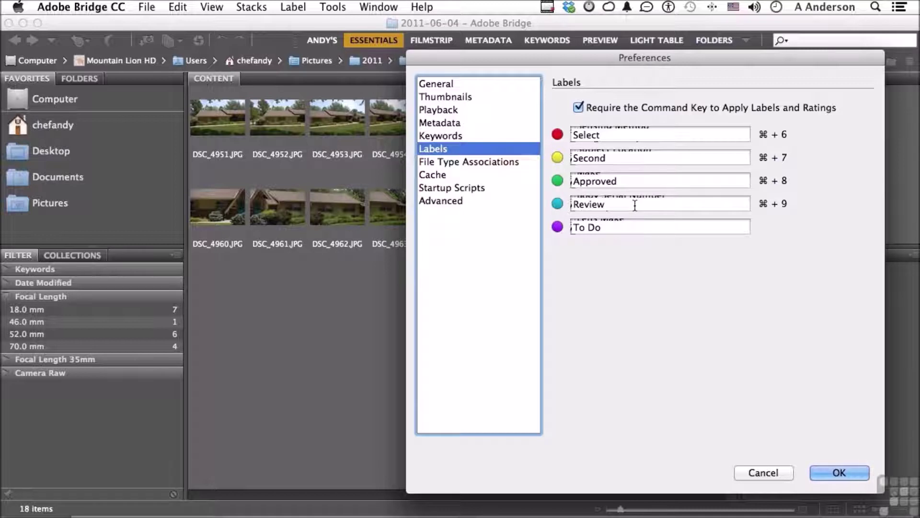
{"action": "double_click", "coordinate": [600, 158]}
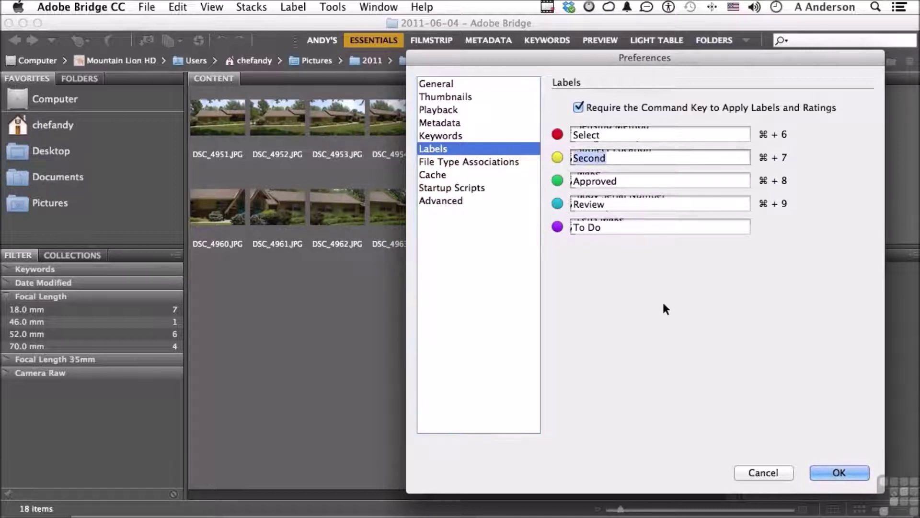
{"action": "left_click", "coordinate": [467, 161]}
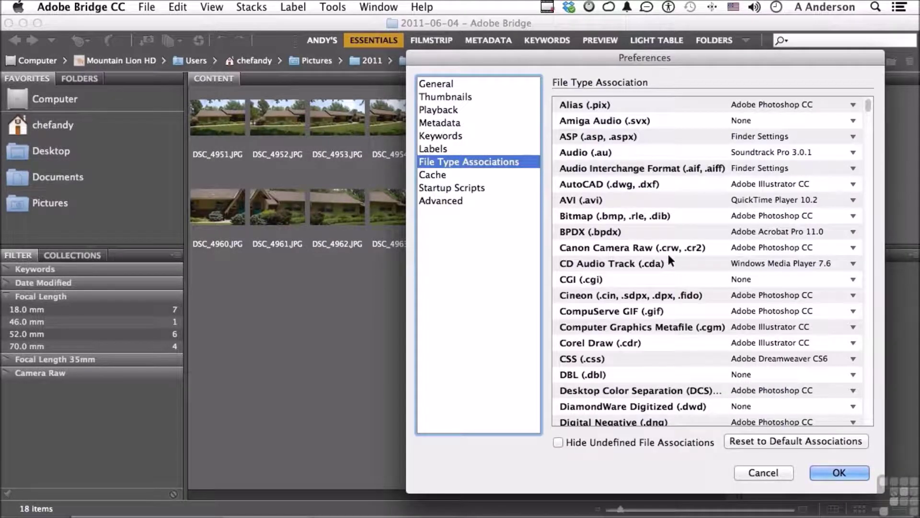
{"action": "scroll", "coordinate": [668, 253], "scroll_direction": "down", "scroll_amount": 10}
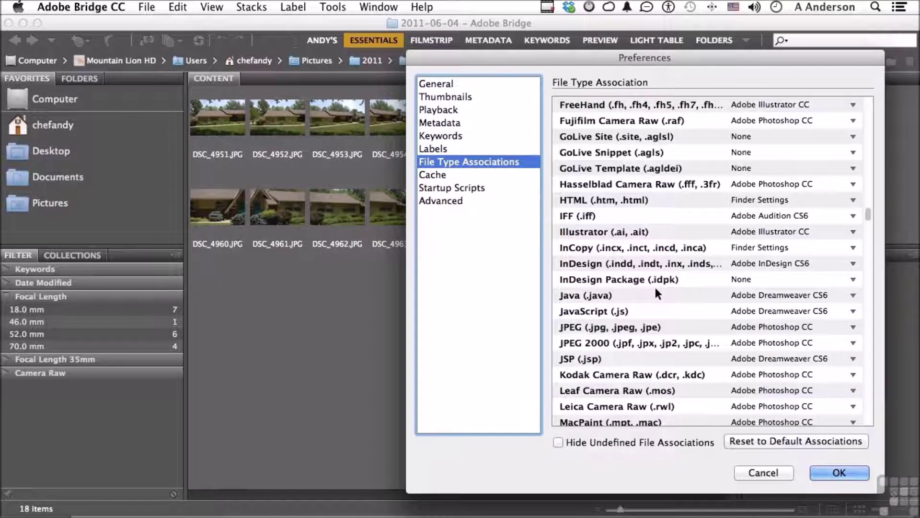
{"action": "scroll", "coordinate": [654, 288], "scroll_direction": "down", "scroll_amount": 15}
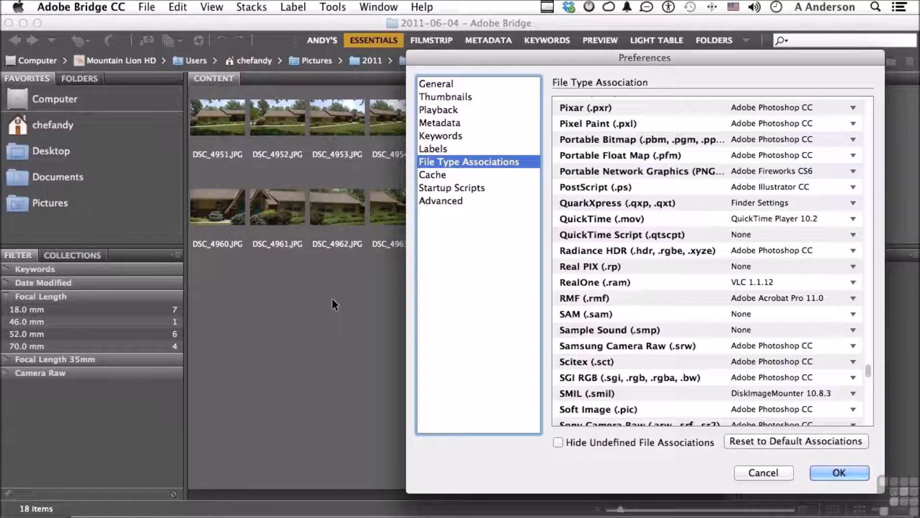
- Review the Cache and Startup Scripts preferences, and close the preferences with the settings accepted
{"action": "left_click", "coordinate": [443, 173]}
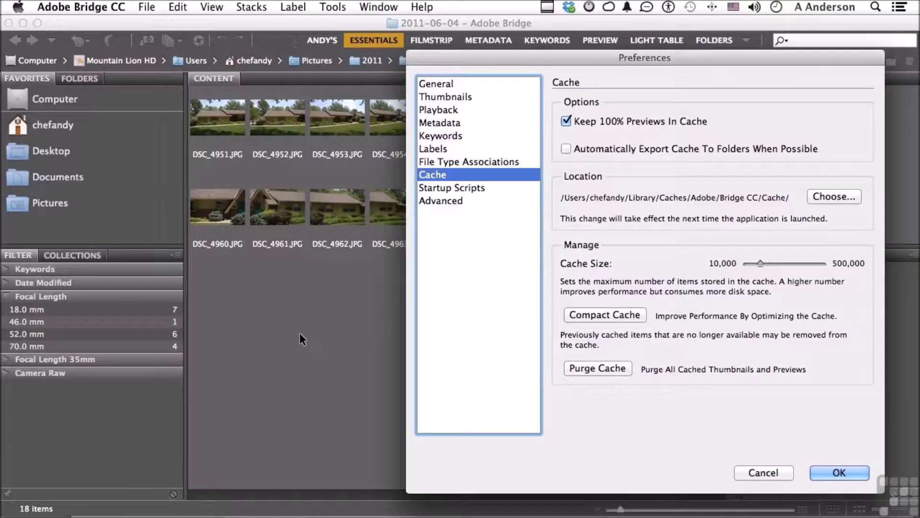
{"action": "left_click", "coordinate": [481, 190]}
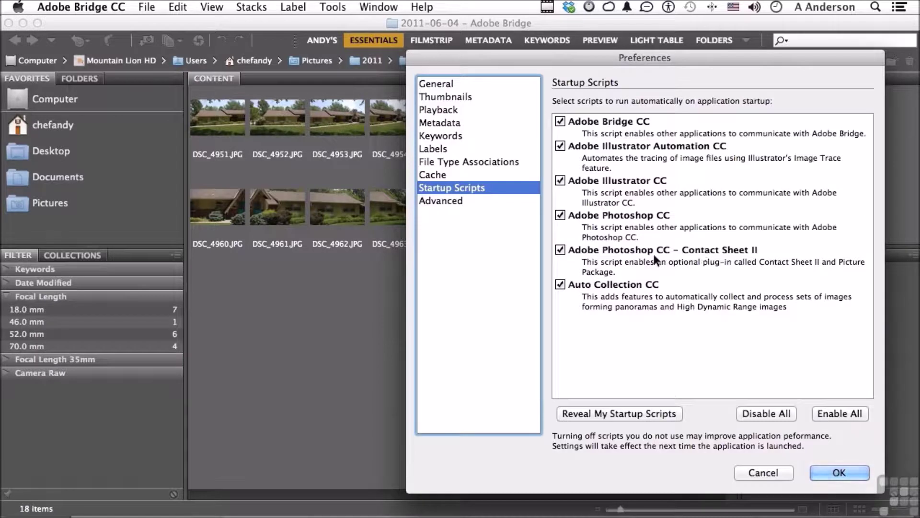
{"action": "left_click", "coordinate": [843, 470]}
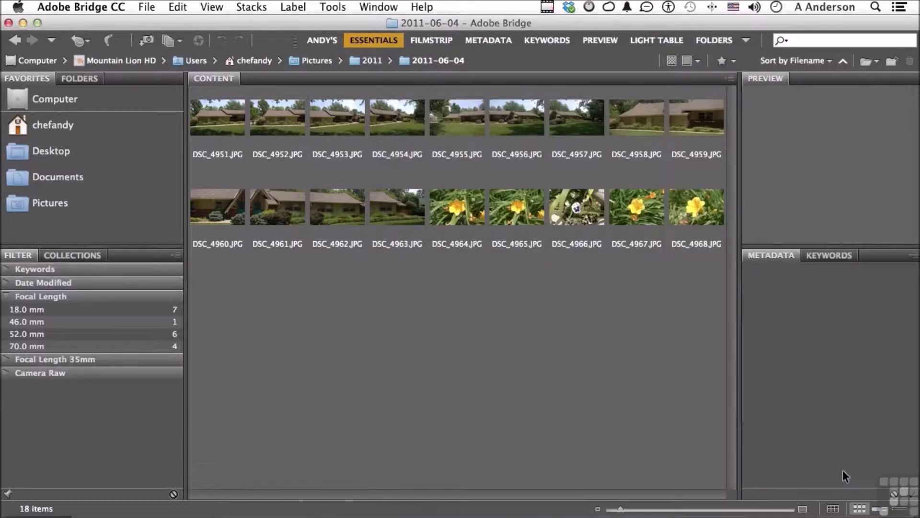